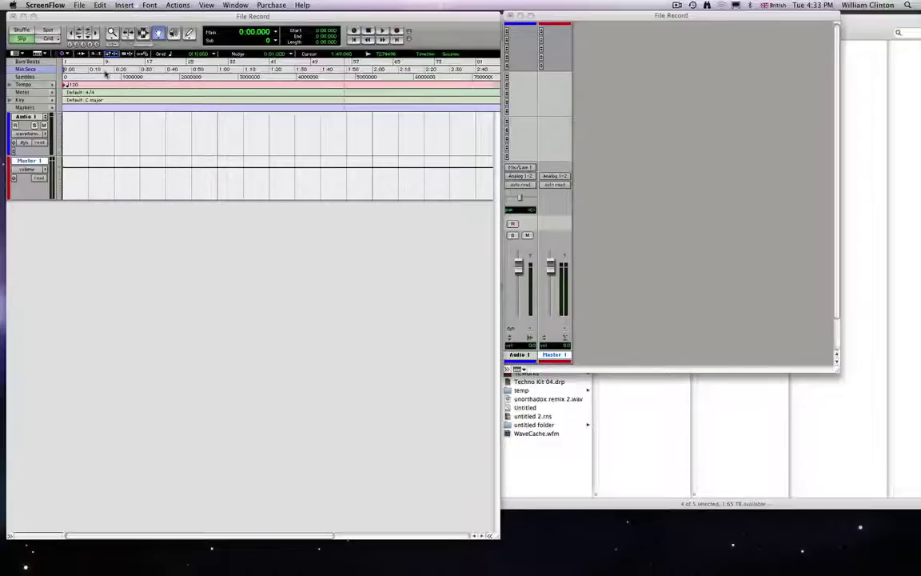
Step: Switch to Pro Tools, showing the File Record session with its Audio 1 and Master 1 tracks
{"action": "left_click", "coordinate": [324, 18]}
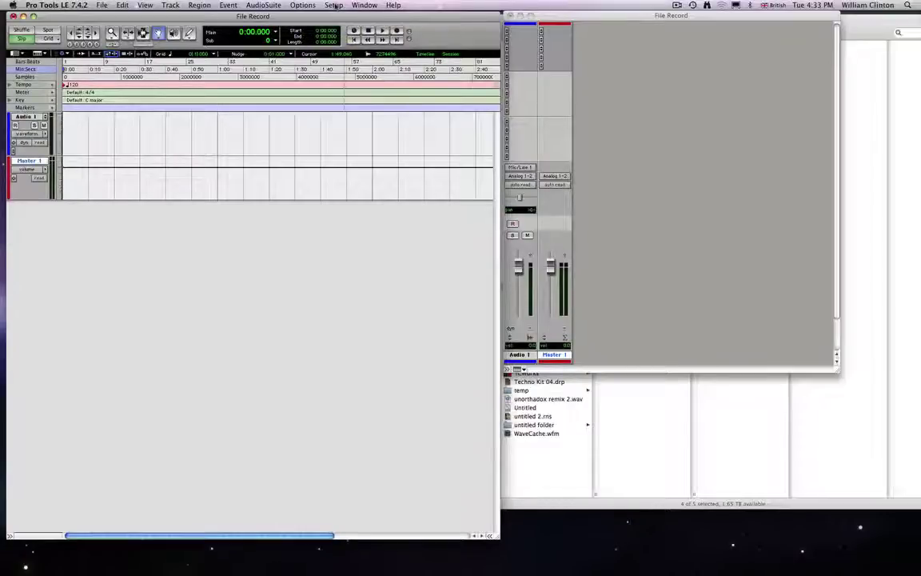
{"action": "left_click", "coordinate": [335, 5]}
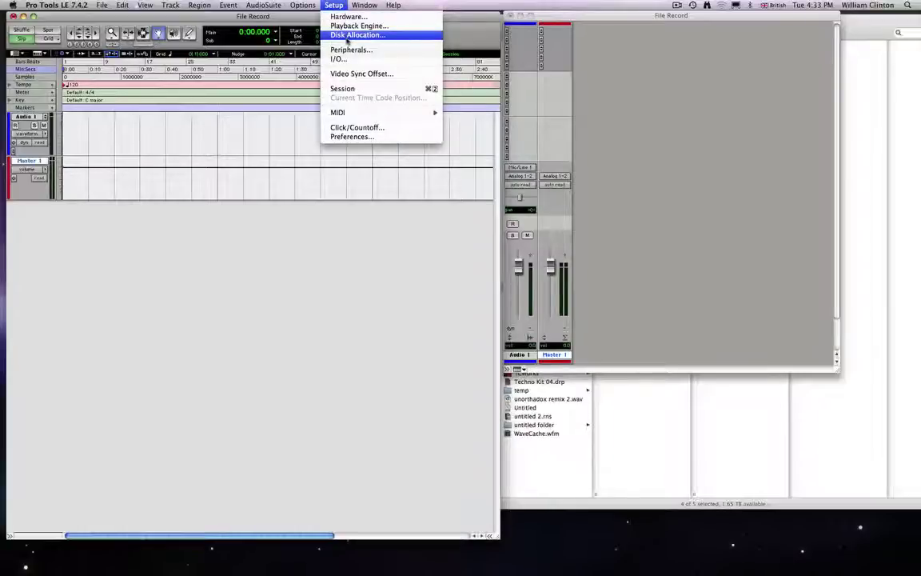
{"action": "left_click", "coordinate": [347, 17]}
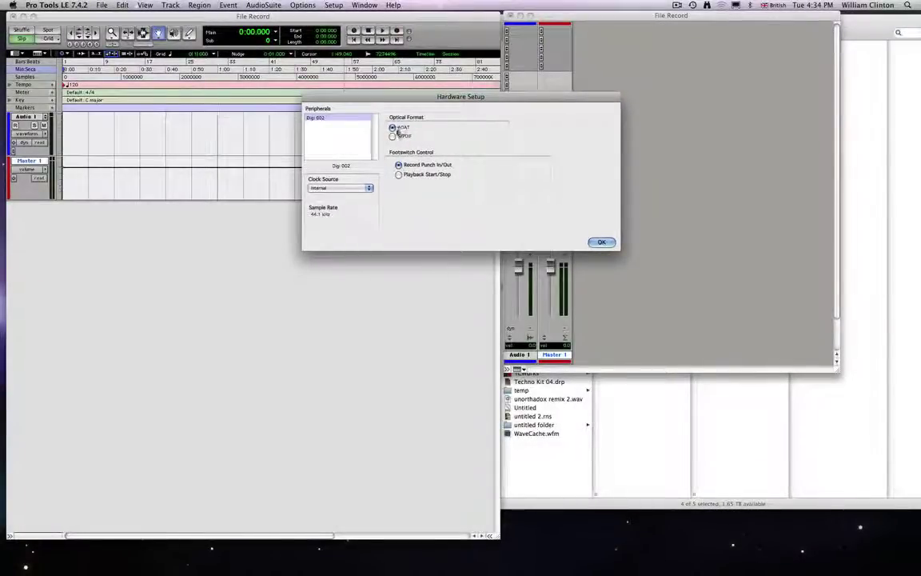
{"action": "left_click", "coordinate": [350, 188]}
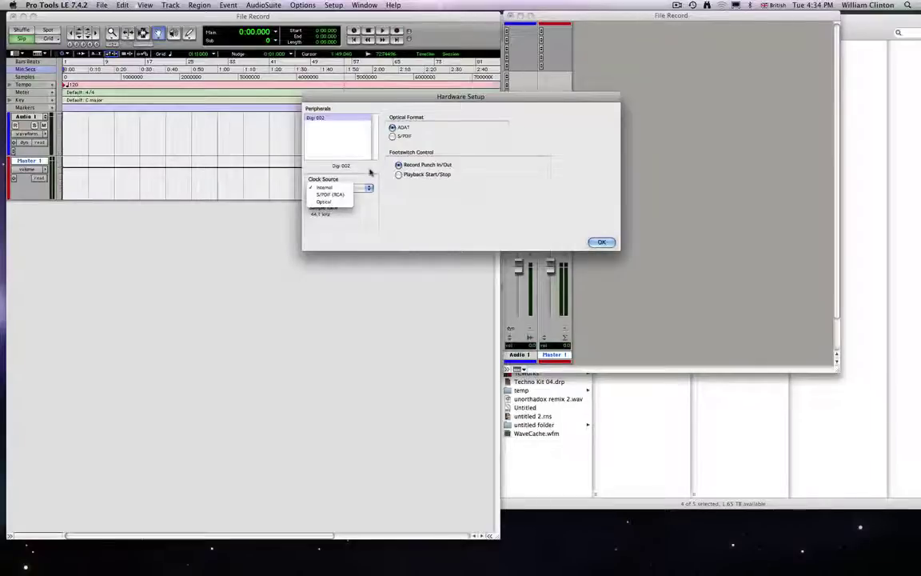
{"action": "left_click", "coordinate": [324, 187]}
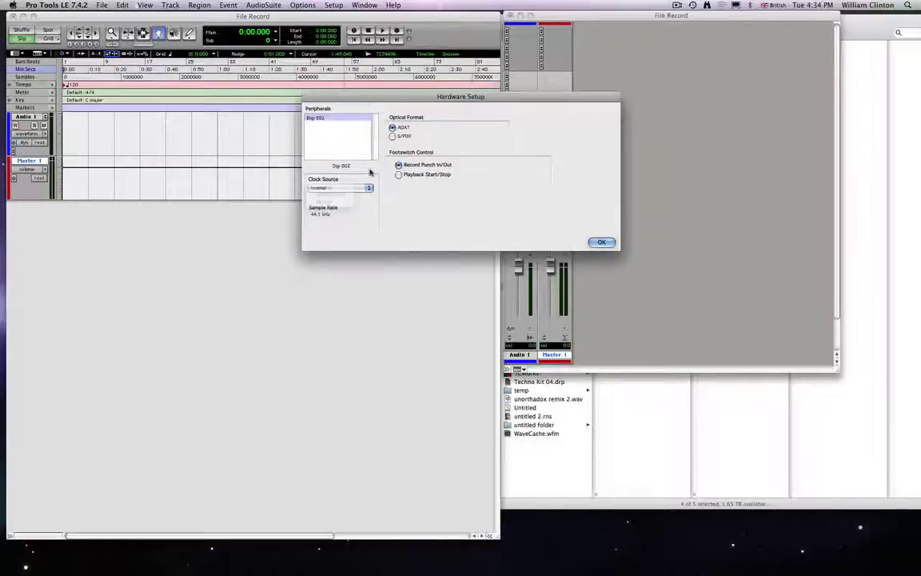
{"action": "left_click", "coordinate": [602, 242]}
{"action": "left_click", "coordinate": [333, 5]}
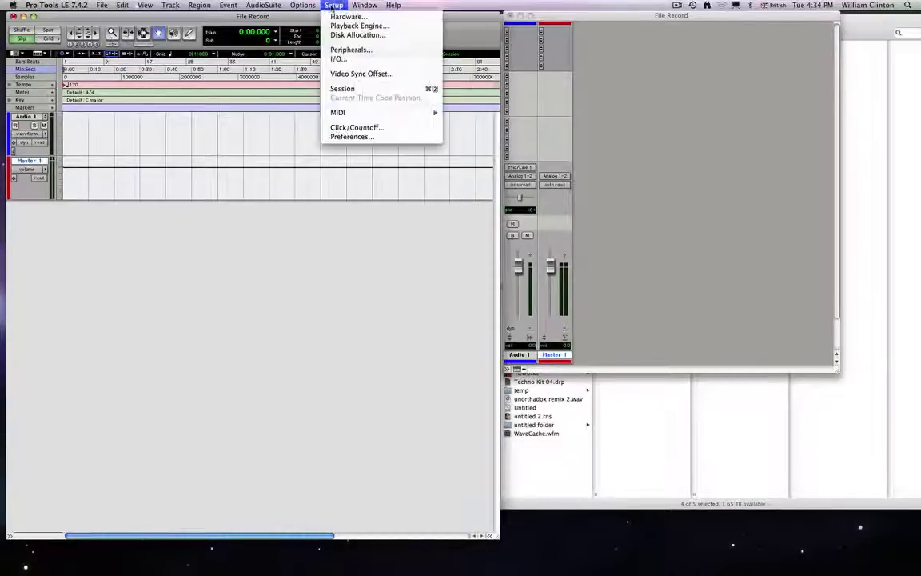
Step: Check in Disk Allocation that Audio 1 records into the File Record session folder, and accept
{"action": "left_click", "coordinate": [343, 35]}
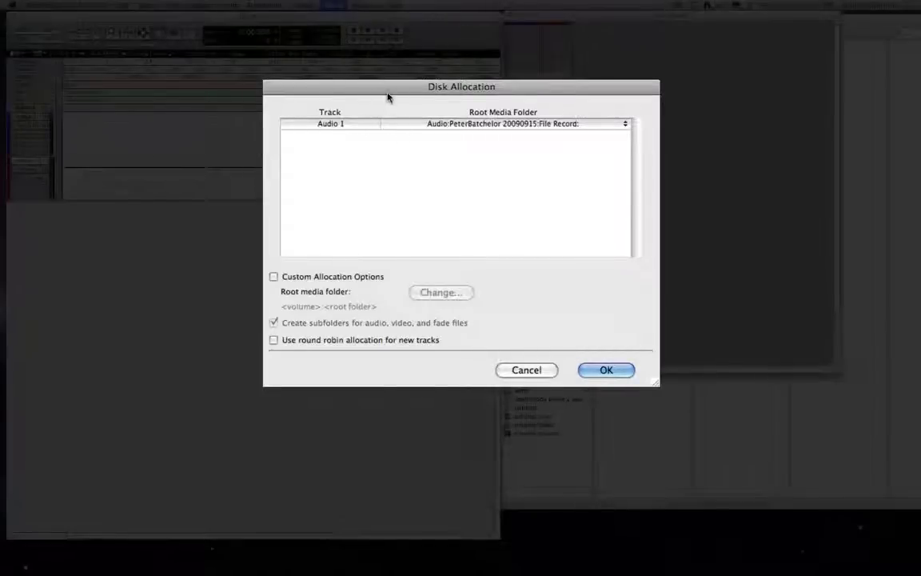
{"action": "left_click_drag", "start_coordinate": [388, 97], "coordinate": [354, 67]}
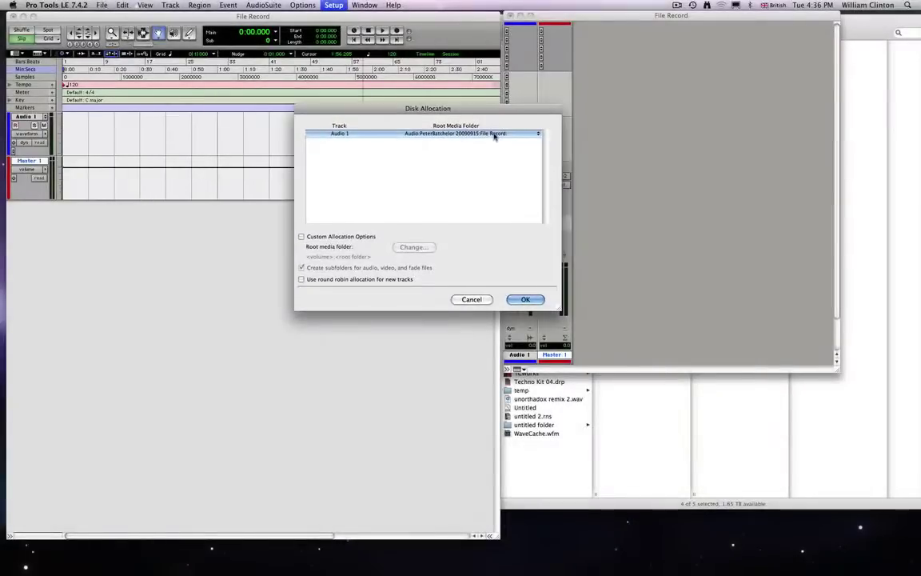
{"action": "left_click", "coordinate": [525, 299]}
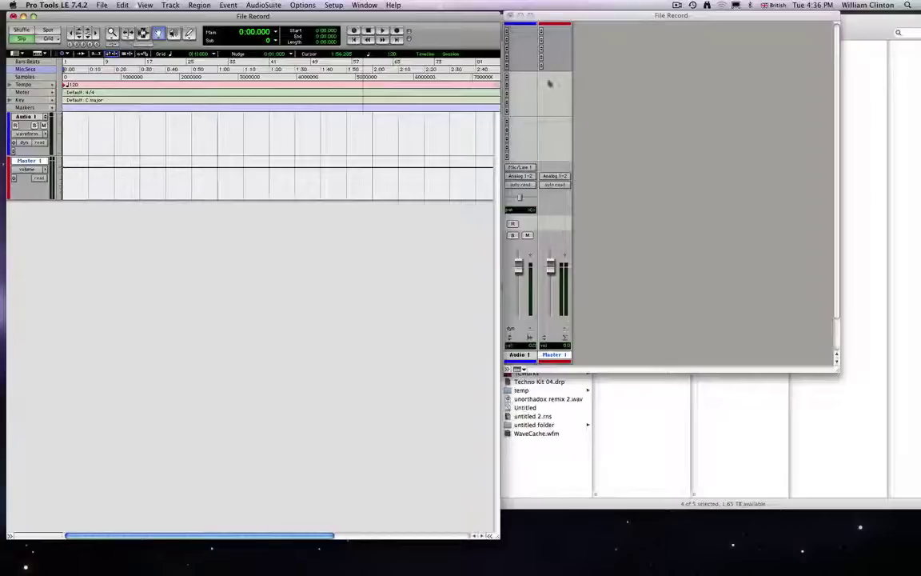
Step: In the Mix window, confirm Audio 1's input stays on Mic/Line 1
{"action": "left_click", "coordinate": [588, 18]}
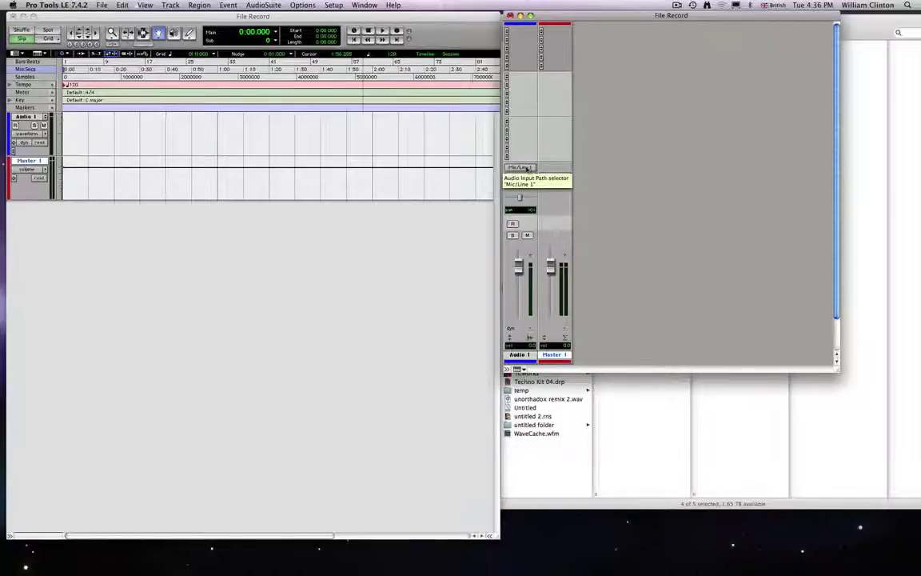
{"action": "left_click", "coordinate": [526, 168]}
{"action": "mouse_move", "coordinate": [544, 169]}
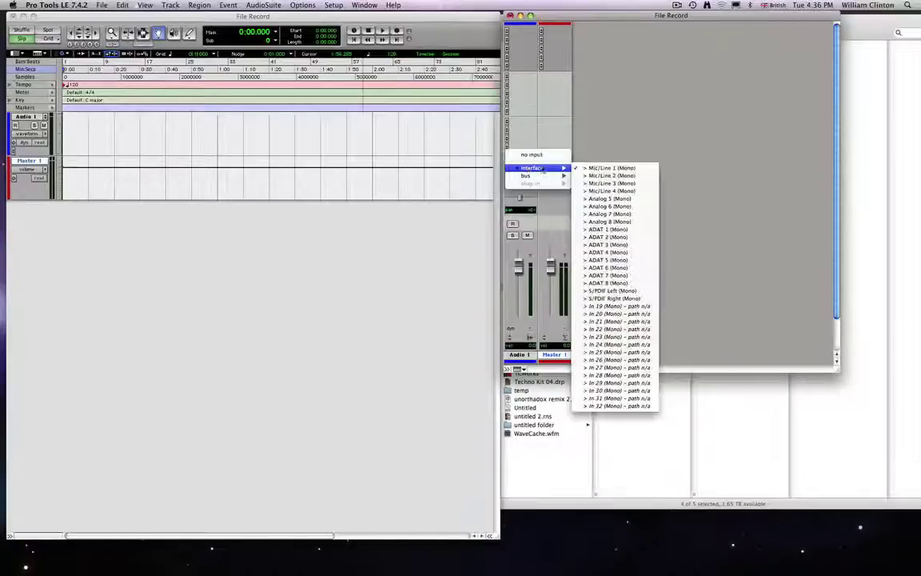
{"action": "left_click", "coordinate": [596, 144]}
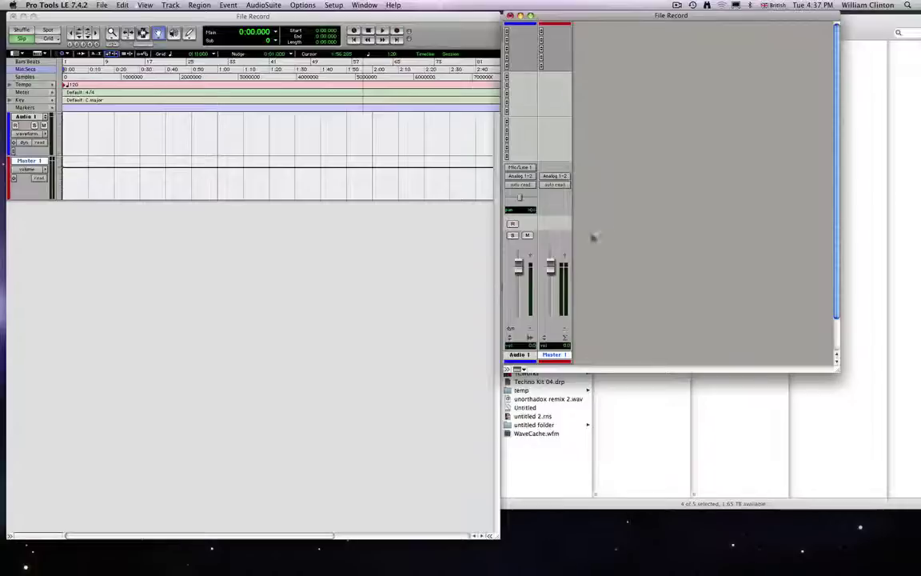
Step: Record-arm Audio 1 and the transport, then start recording a take from the session start
{"action": "left_click", "coordinate": [513, 224]}
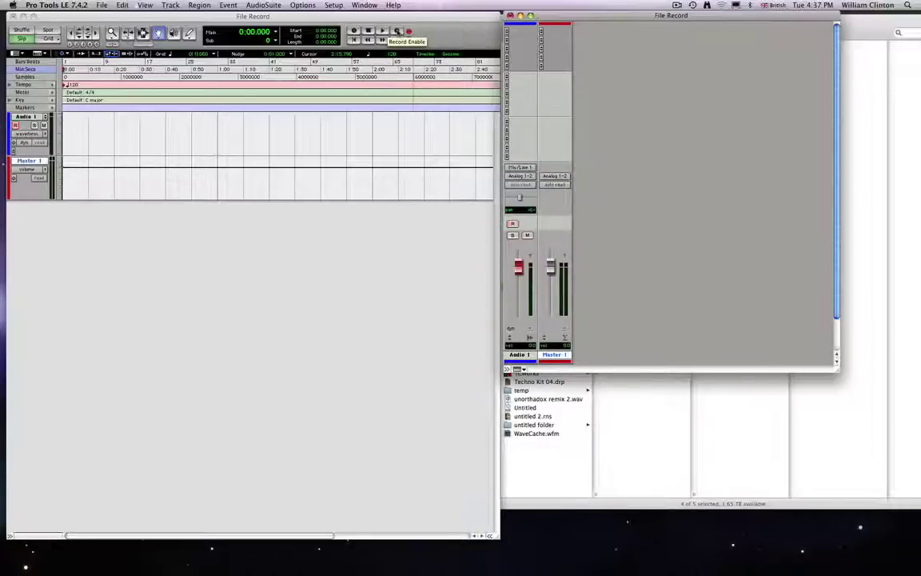
{"action": "left_click", "coordinate": [398, 32]}
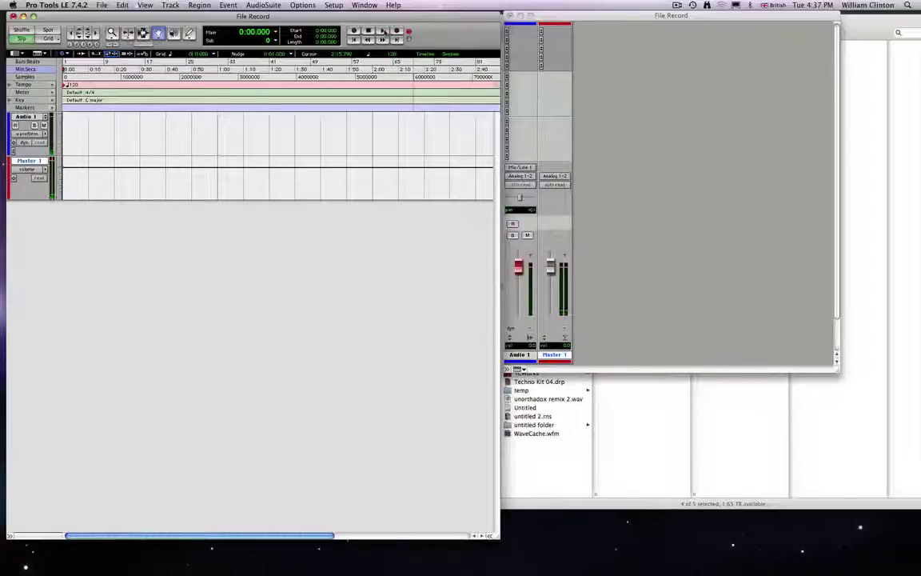
{"action": "left_click", "coordinate": [383, 32]}
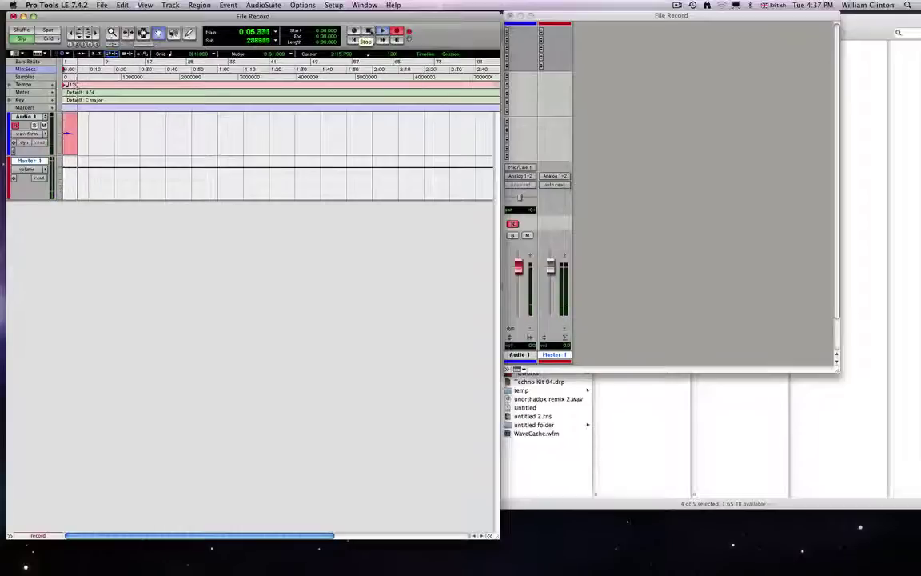
Step: Stop the transport, leaving the new Audio 1_04 region on Audio 1
{"action": "left_click", "coordinate": [368, 31]}
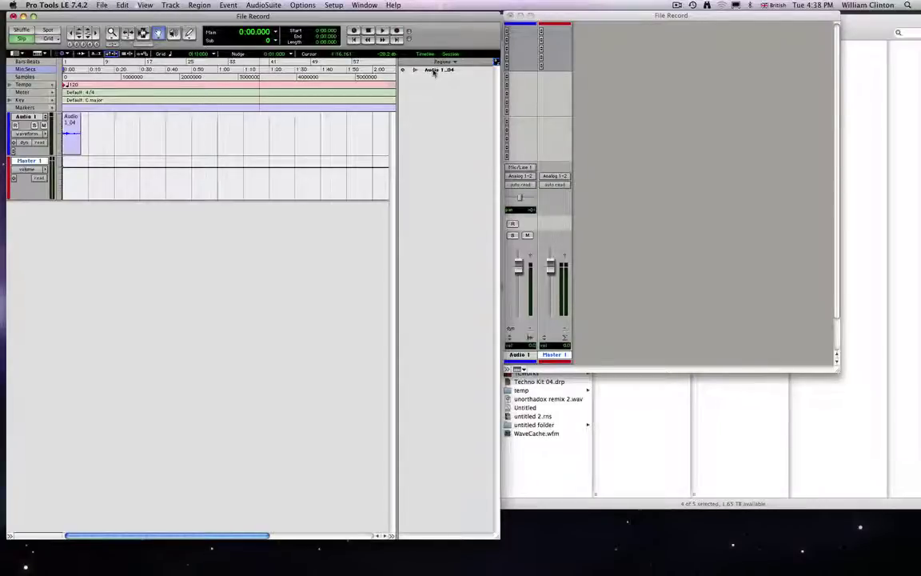
Step: Drop three copies of Audio 1_04 onto Audio 1 near 0:25, 0:40 and 0:53
{"action": "left_click_drag", "start_coordinate": [432, 70], "coordinate": [132, 122]}
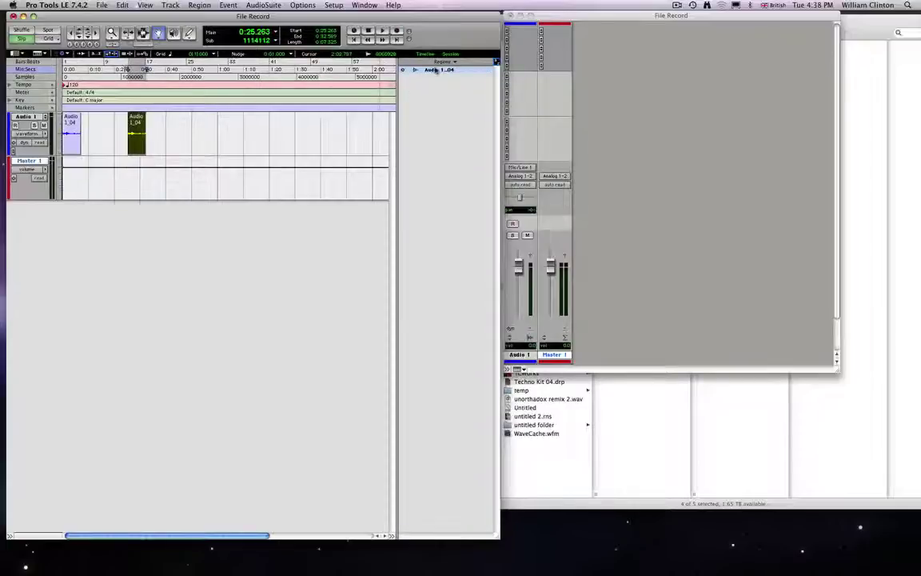
{"action": "left_click_drag", "start_coordinate": [436, 70], "coordinate": [172, 127]}
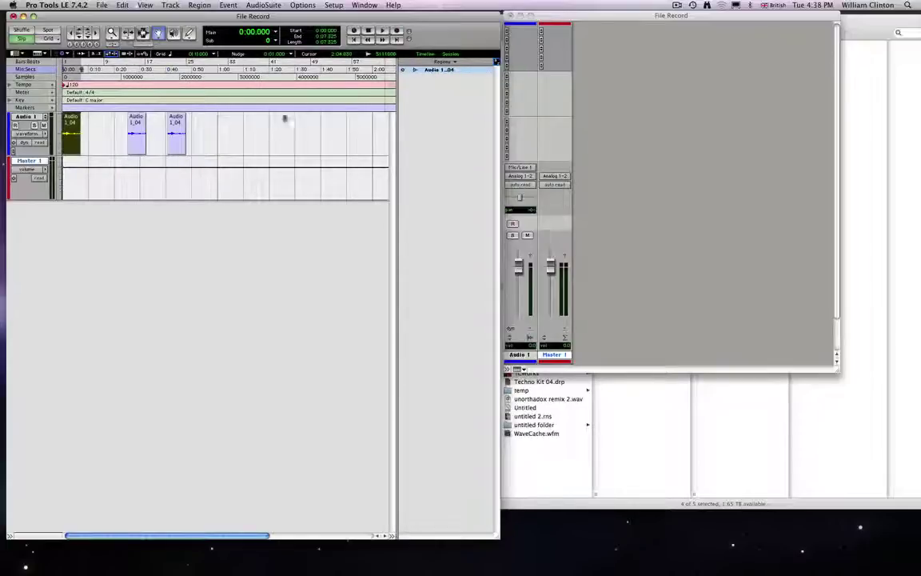
{"action": "left_click_drag", "start_coordinate": [284, 118], "coordinate": [206, 132]}
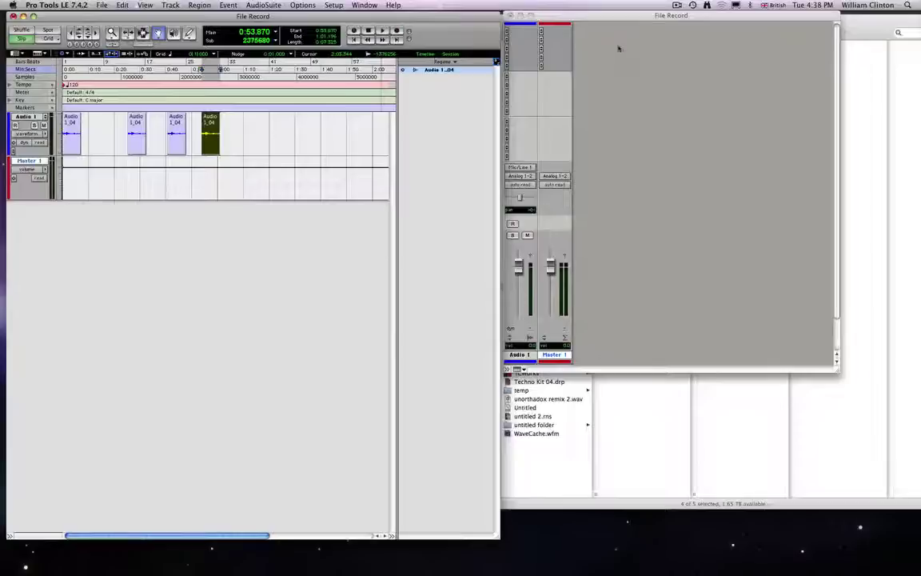
Step: In Finder, browse the Audio drive through the dated project folder into the File Record folder
{"action": "left_click", "coordinate": [865, 28]}
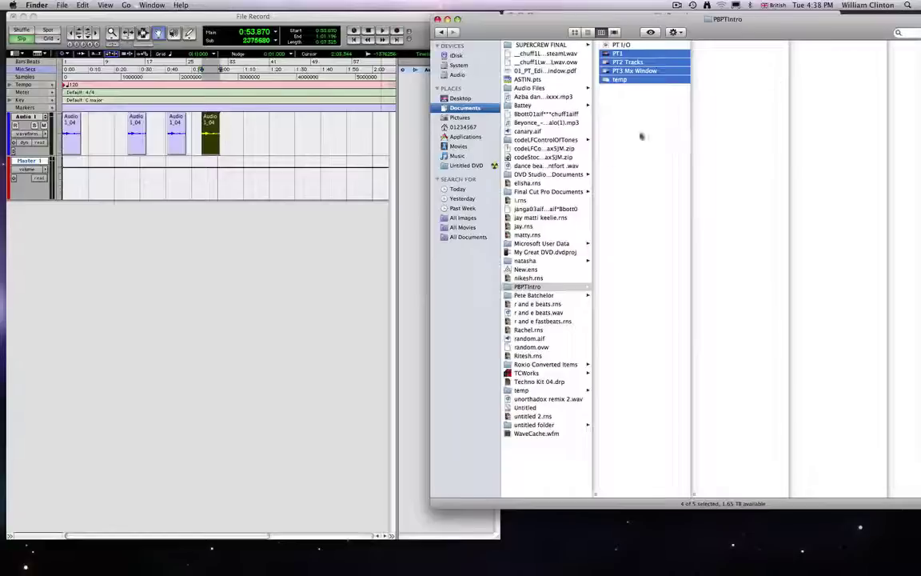
{"action": "left_click", "coordinate": [458, 75]}
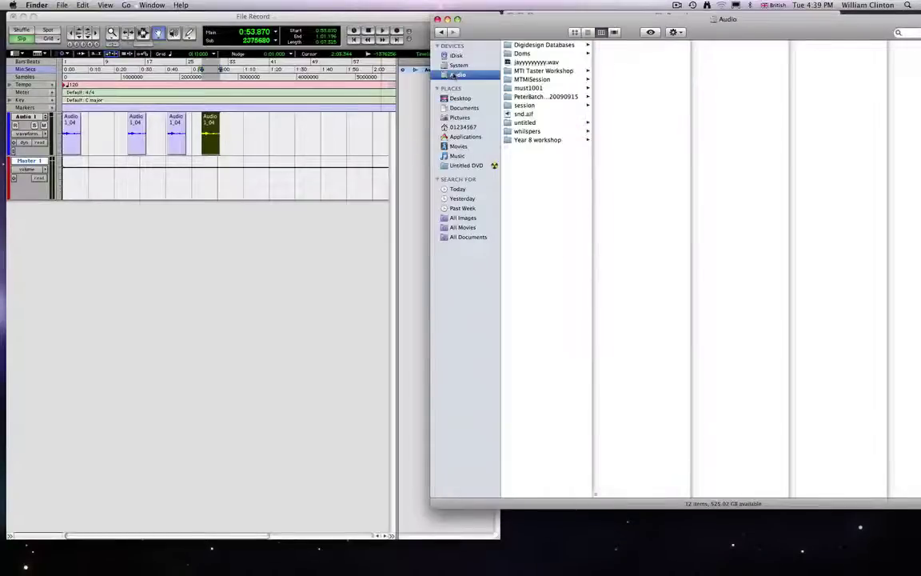
{"action": "left_click", "coordinate": [541, 97]}
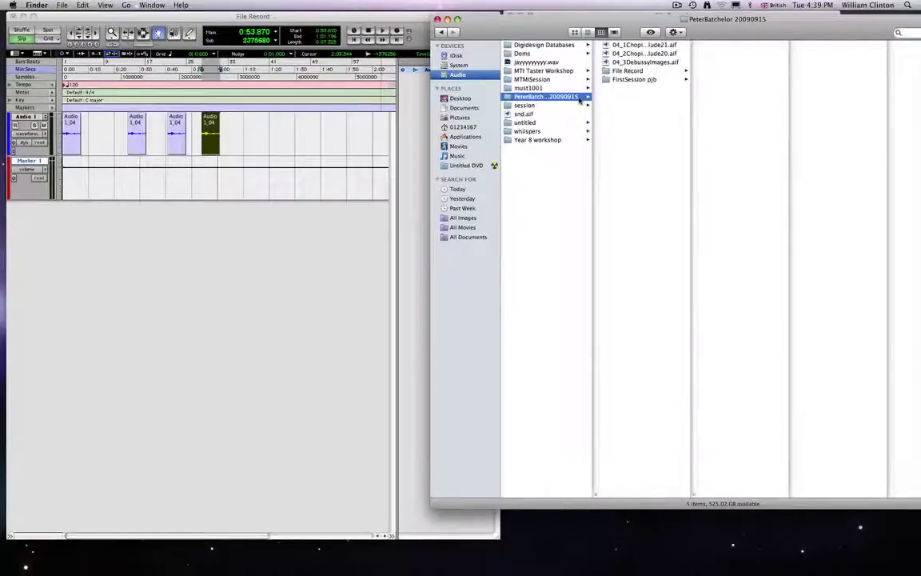
{"action": "left_click_drag", "start_coordinate": [555, 31], "coordinate": [404, 28]}
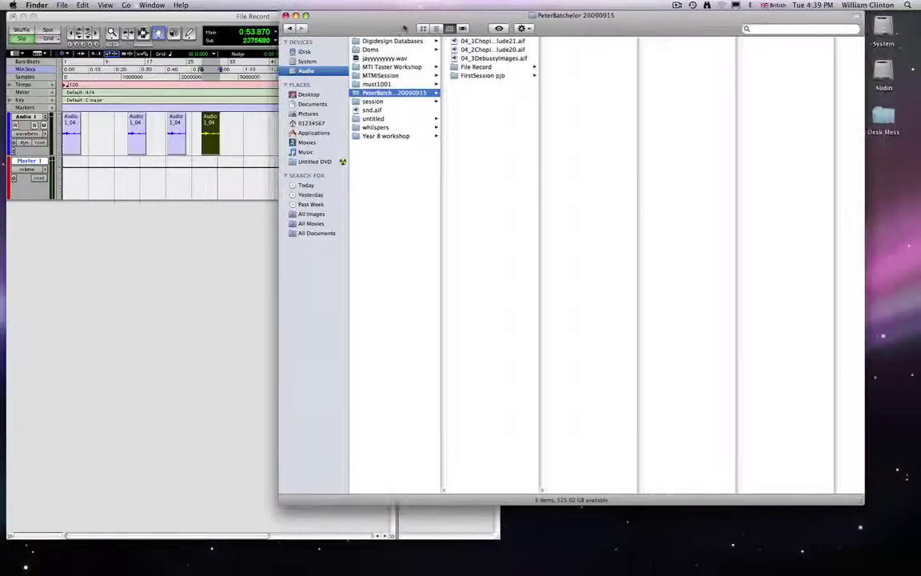
{"action": "left_click", "coordinate": [479, 69]}
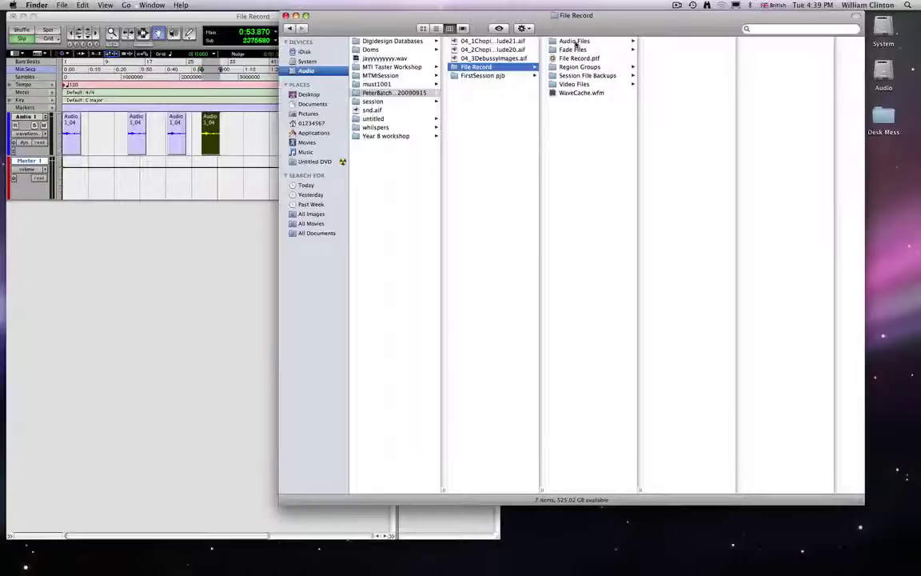
Step: Open Audio Files and select the five WAV files other than Audio 1_04.wav
{"action": "left_click", "coordinate": [575, 43]}
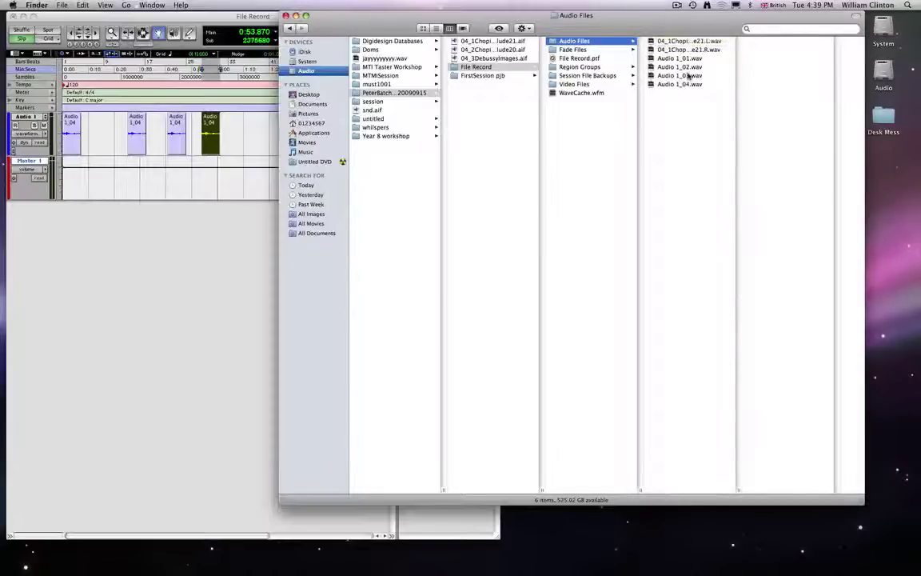
{"action": "left_click", "coordinate": [688, 75]}
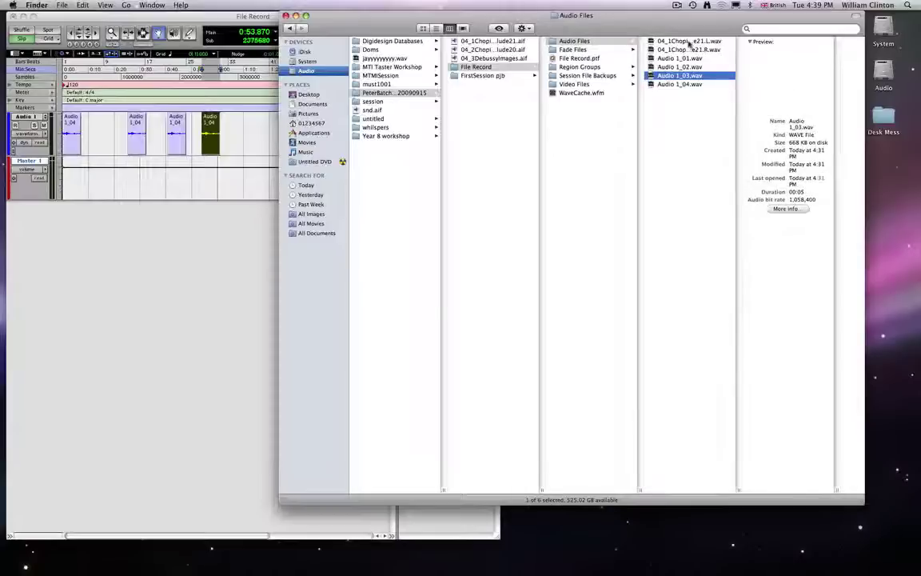
{"action": "left_click", "coordinate": [689, 41], "text": "shift"}
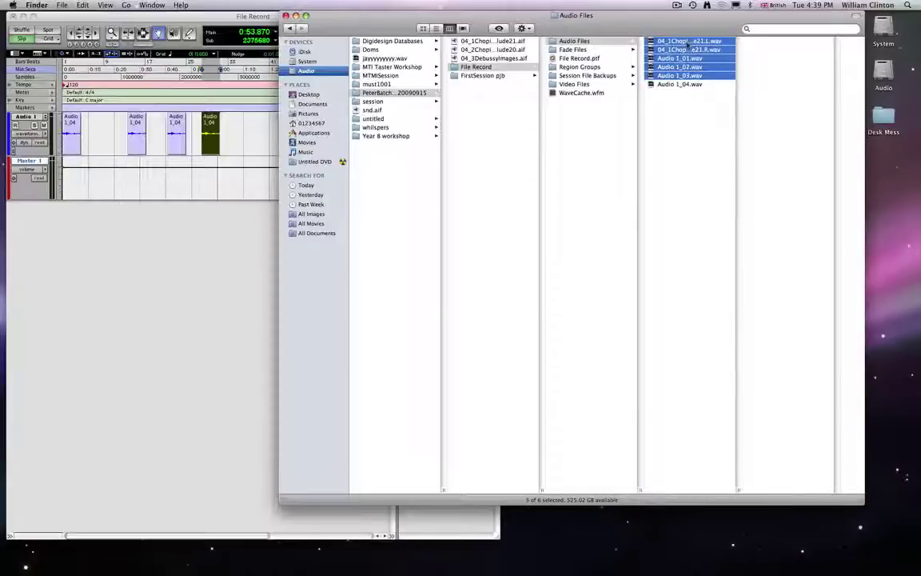
Step: Move the five selected WAV files to the Trash, keeping only Audio 1_04.wav
{"action": "key", "text": "super+BackSpace"}
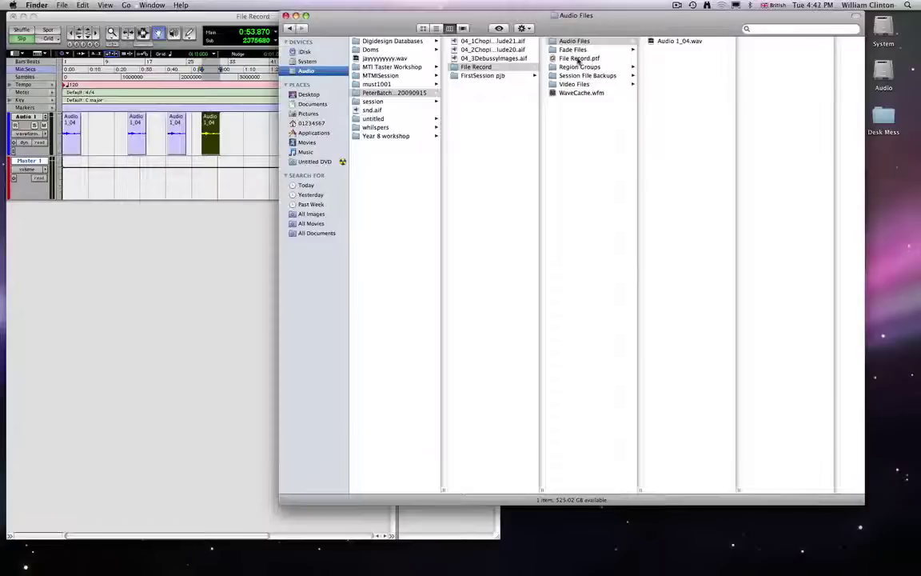
Step: Return to the File Record session in Pro Tools and record-enable the transport
{"action": "left_click", "coordinate": [104, 206]}
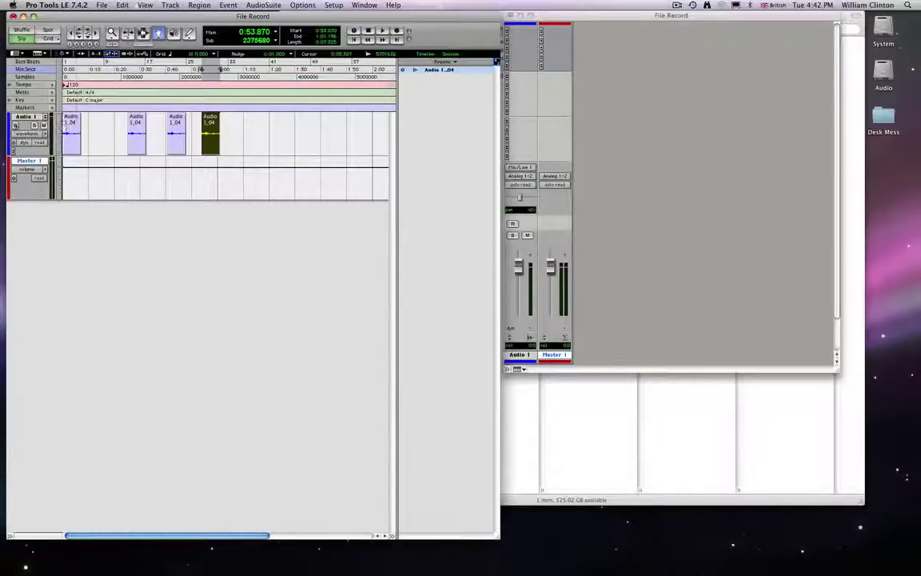
{"action": "key", "text": "F12"}
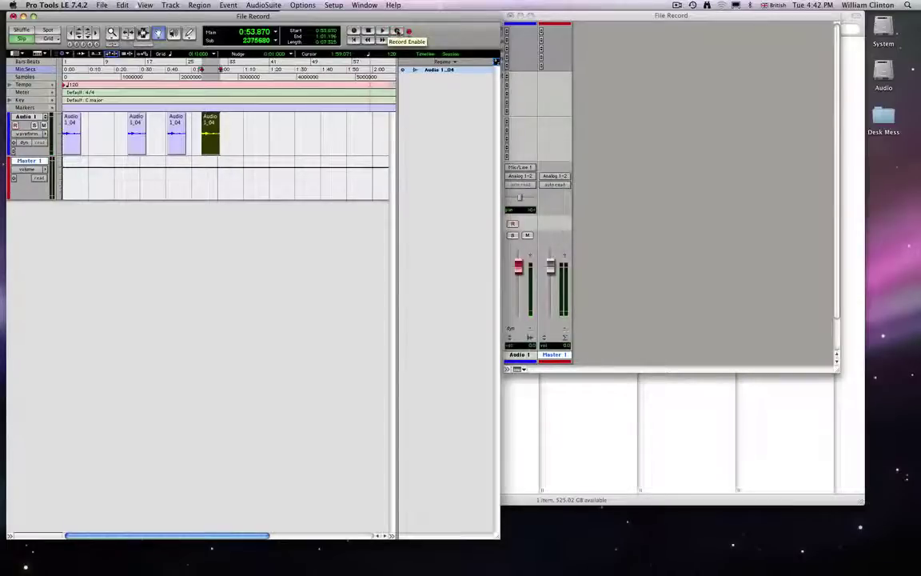
{"action": "left_click", "coordinate": [397, 32]}
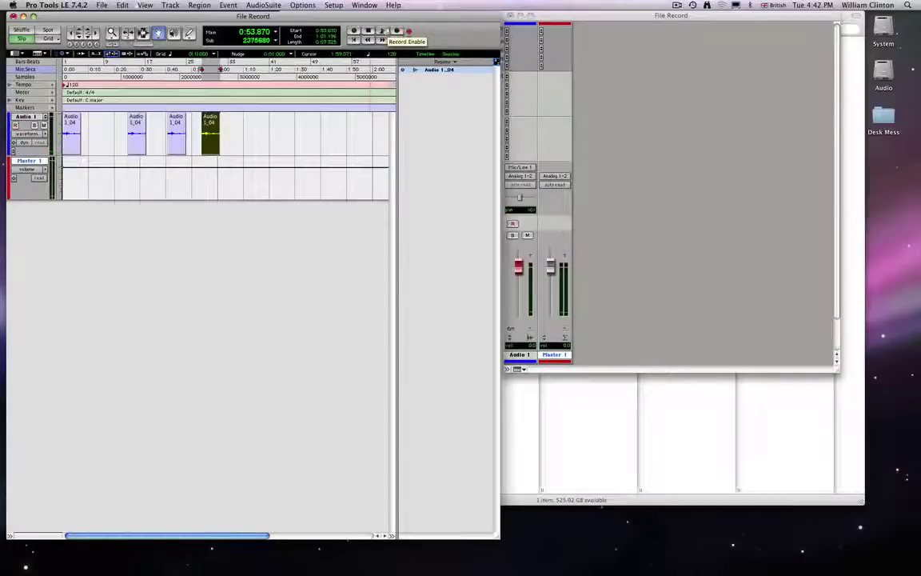